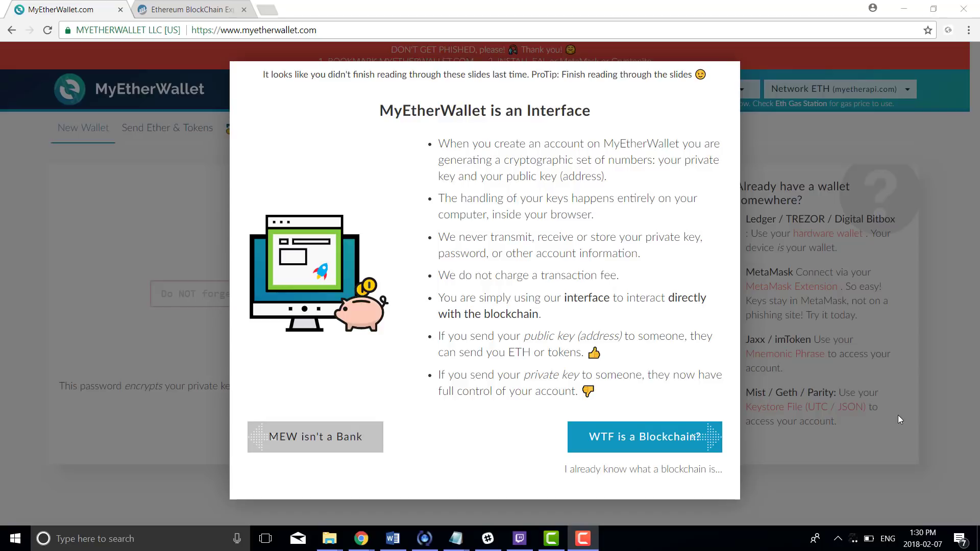
- Dismiss the intro slides and go to the Send Ether & Tokens page
{"action": "left_click", "coordinate": [898, 415]}
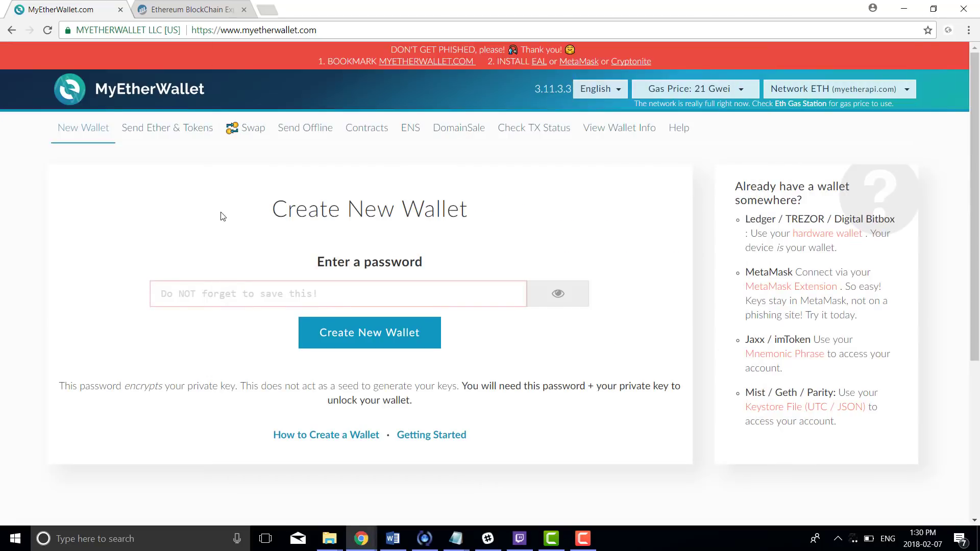
{"action": "left_click", "coordinate": [177, 145]}
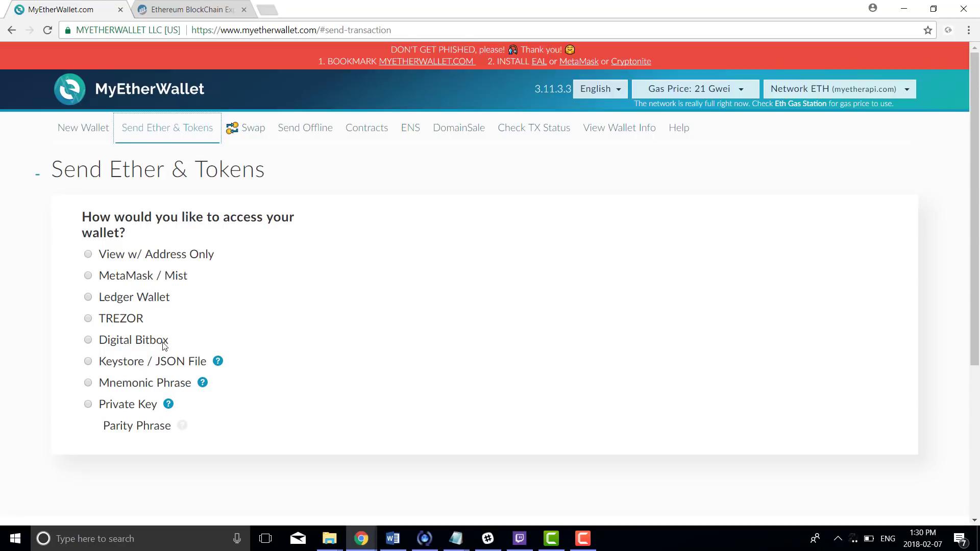
- Choose TREZOR access, connect the device and approve exporting its public key
{"action": "left_click", "coordinate": [88, 318]}
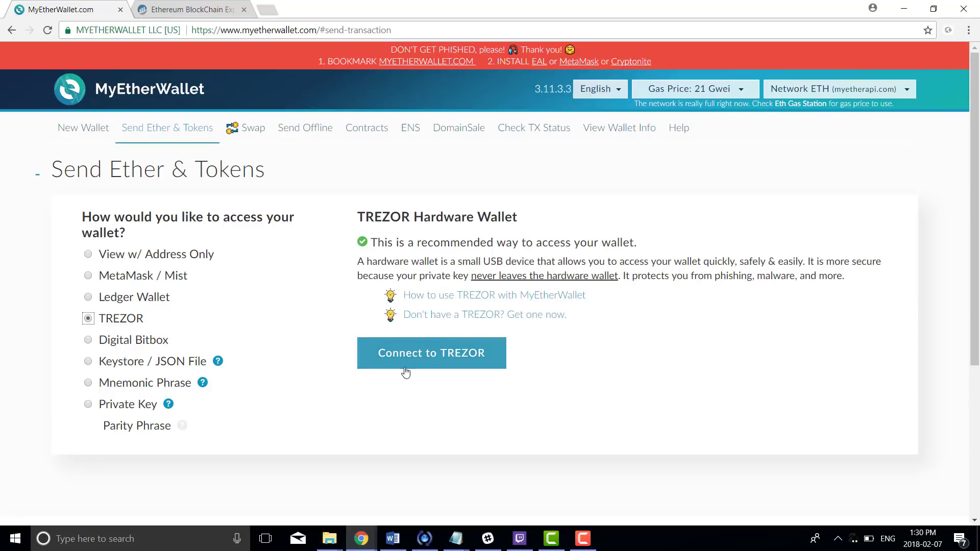
{"action": "left_click", "coordinate": [404, 372]}
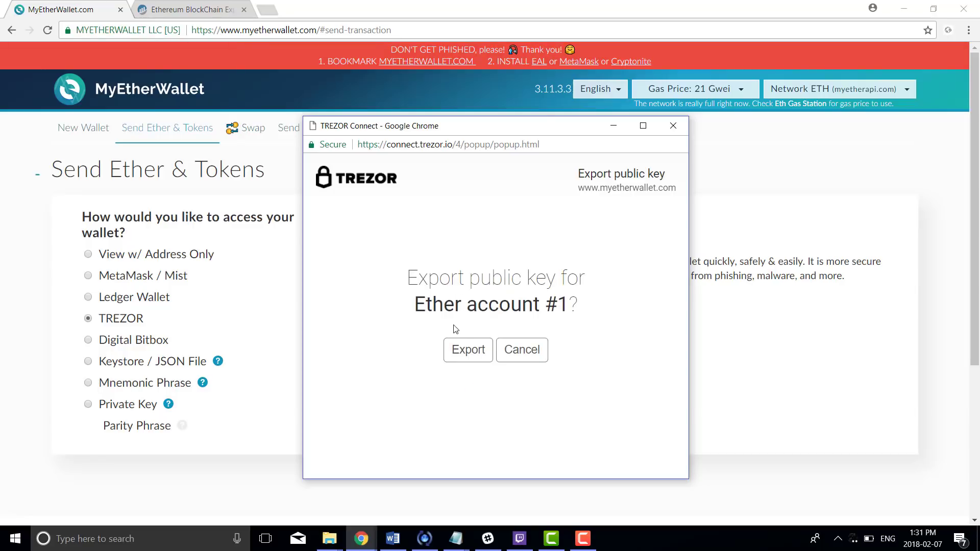
{"action": "left_click", "coordinate": [483, 361]}
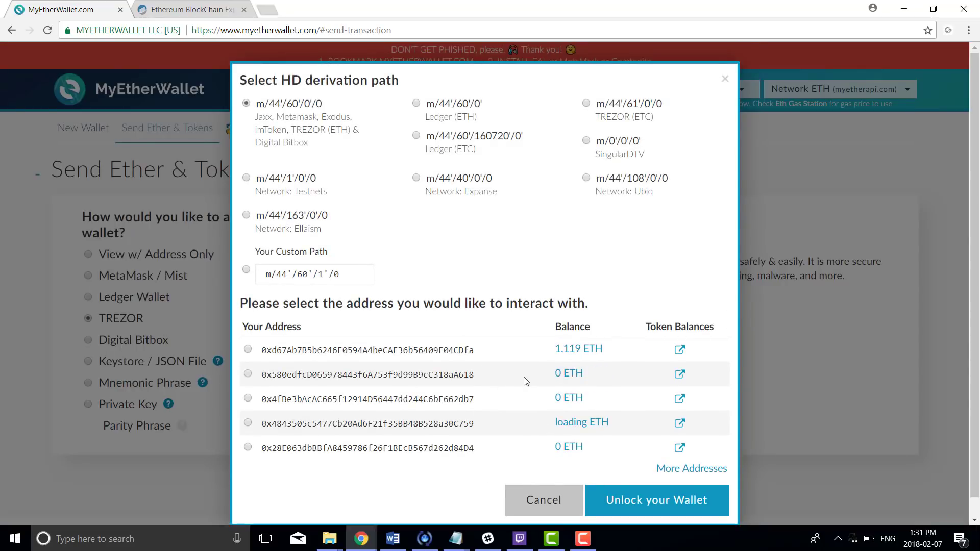
- Browse the address list and select the first address, holding 1.119 ETH
{"action": "left_click", "coordinate": [716, 474]}
{"action": "left_click", "coordinate": [716, 474]}
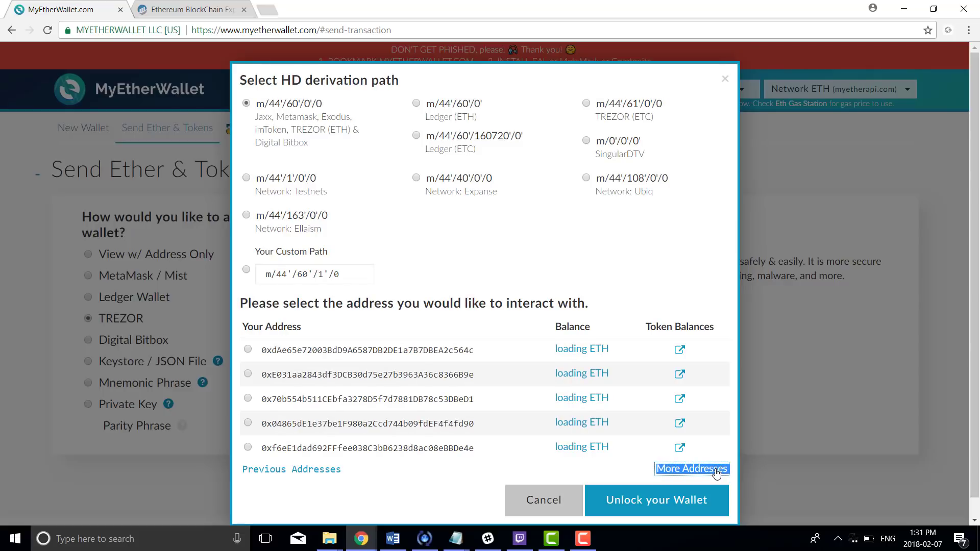
{"action": "triple_click", "coordinate": [321, 470]}
{"action": "left_click", "coordinate": [322, 472]}
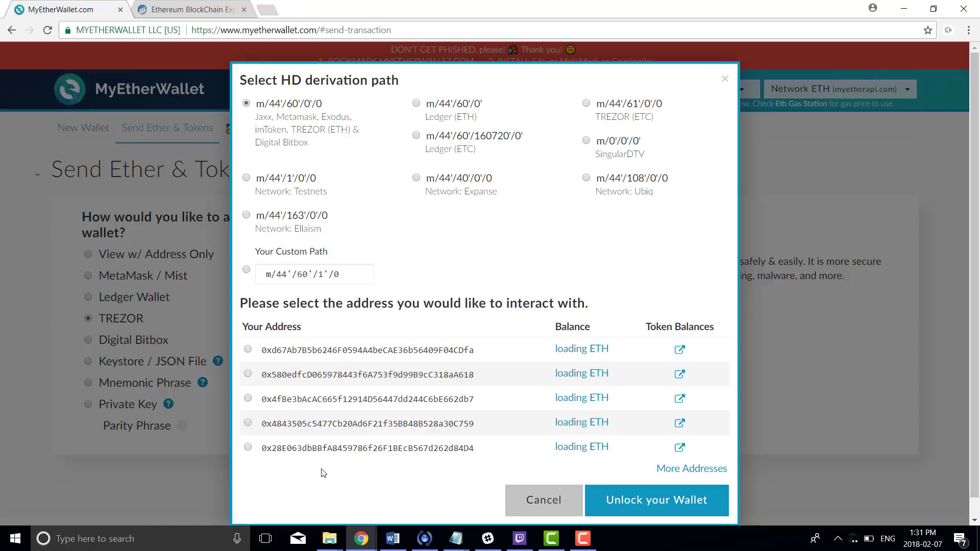
{"action": "left_click", "coordinate": [249, 351]}
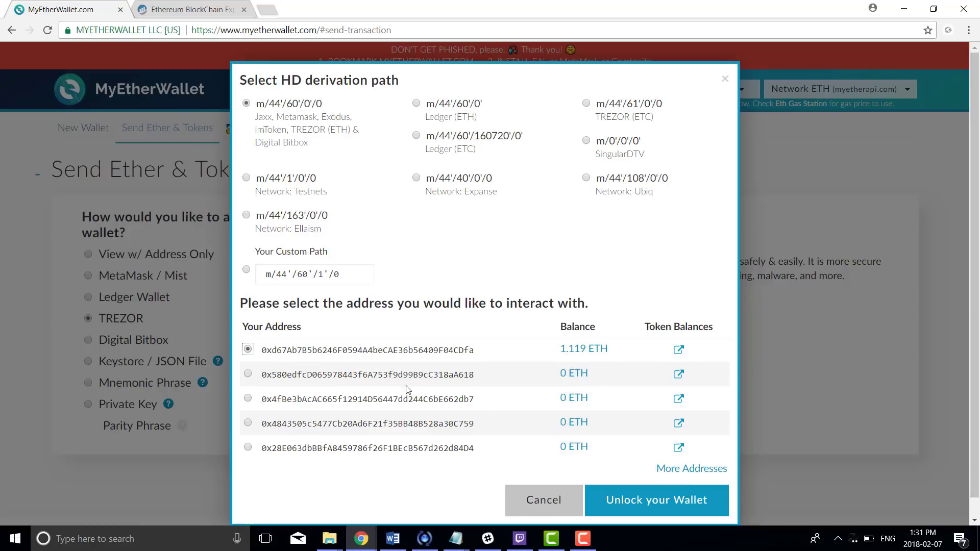
- Unlock the wallet, show all tokens in Token Balances, and remove UTNP
{"action": "left_click", "coordinate": [616, 497]}
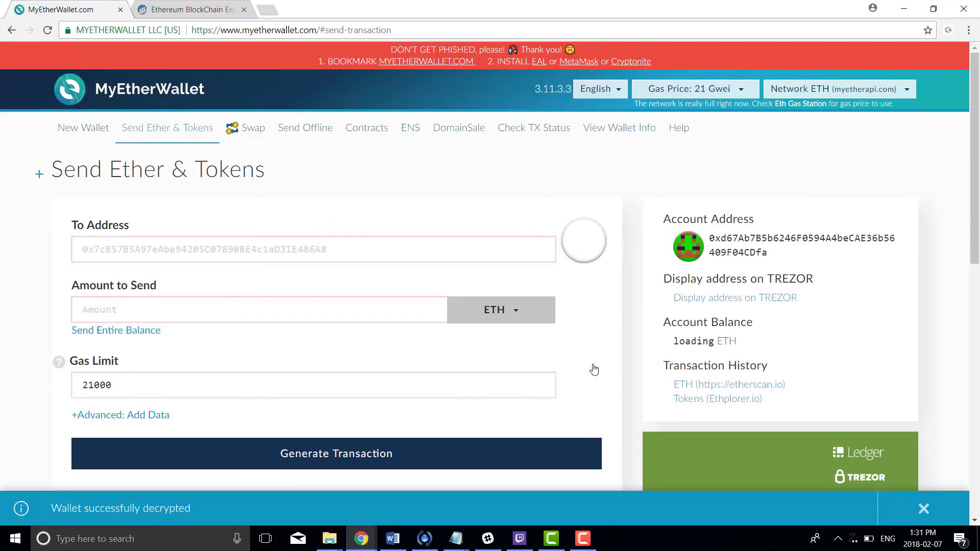
{"action": "scroll", "coordinate": [594, 369], "scroll_direction": "down", "scroll_amount": 3}
{"action": "scroll", "coordinate": [595, 370], "scroll_direction": "down", "scroll_amount": 2}
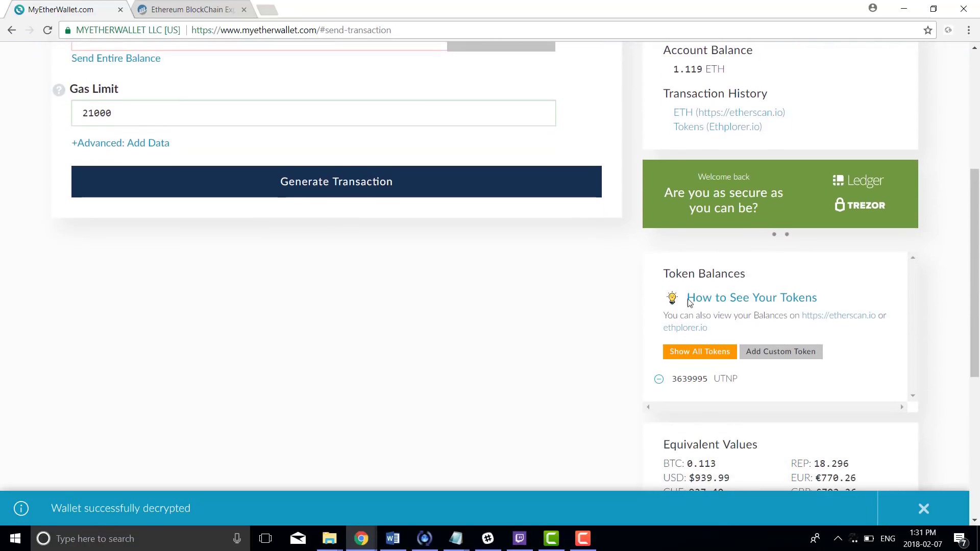
{"action": "left_click_drag", "start_coordinate": [654, 262], "coordinate": [809, 365]}
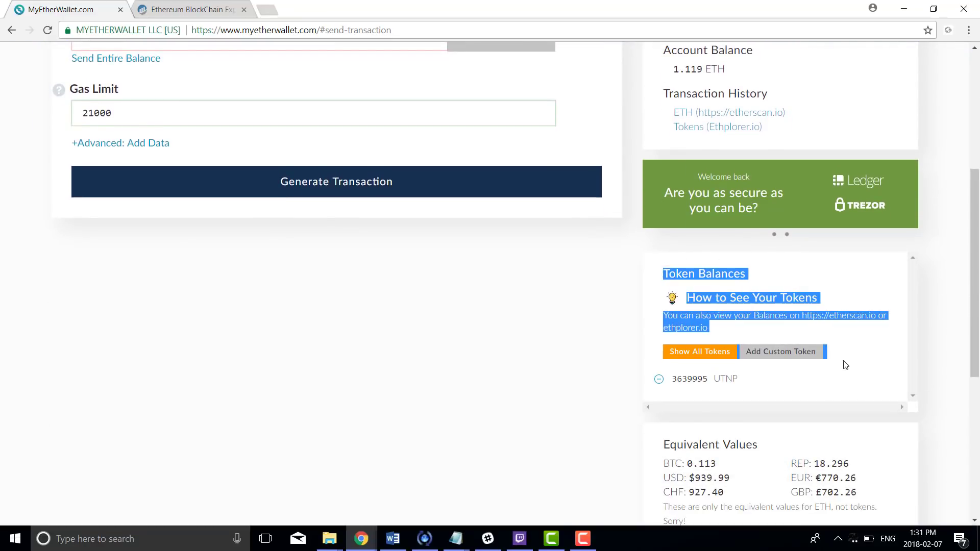
{"action": "left_click", "coordinate": [809, 365]}
{"action": "left_click", "coordinate": [713, 358]}
{"action": "scroll", "coordinate": [761, 401], "scroll_direction": "down", "scroll_amount": 5}
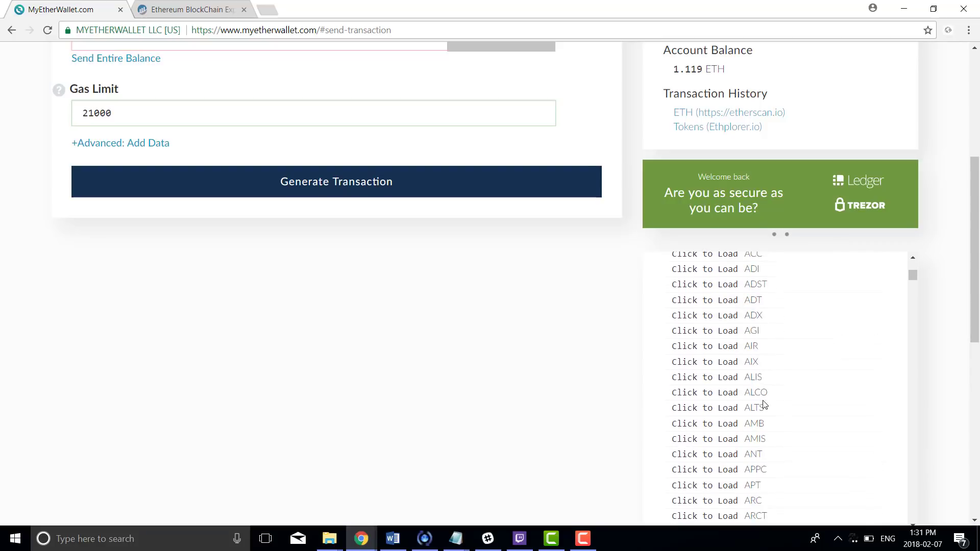
{"action": "scroll", "coordinate": [761, 400], "scroll_direction": "down", "scroll_amount": 3}
{"action": "scroll", "coordinate": [762, 403], "scroll_direction": "down", "scroll_amount": 3}
{"action": "scroll", "coordinate": [762, 403], "scroll_direction": "down", "scroll_amount": 5}
{"action": "scroll", "coordinate": [763, 404], "scroll_direction": "down", "scroll_amount": 5}
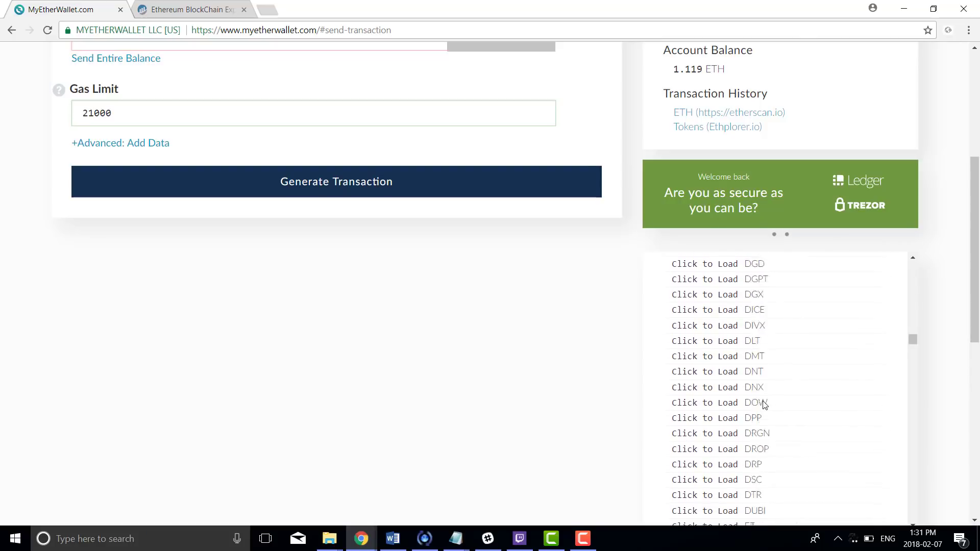
{"action": "scroll", "coordinate": [762, 404], "scroll_direction": "down", "scroll_amount": 5}
{"action": "scroll", "coordinate": [763, 404], "scroll_direction": "down", "scroll_amount": 5}
{"action": "scroll", "coordinate": [763, 403], "scroll_direction": "down", "scroll_amount": 5}
{"action": "scroll", "coordinate": [763, 403], "scroll_direction": "down", "scroll_amount": 5}
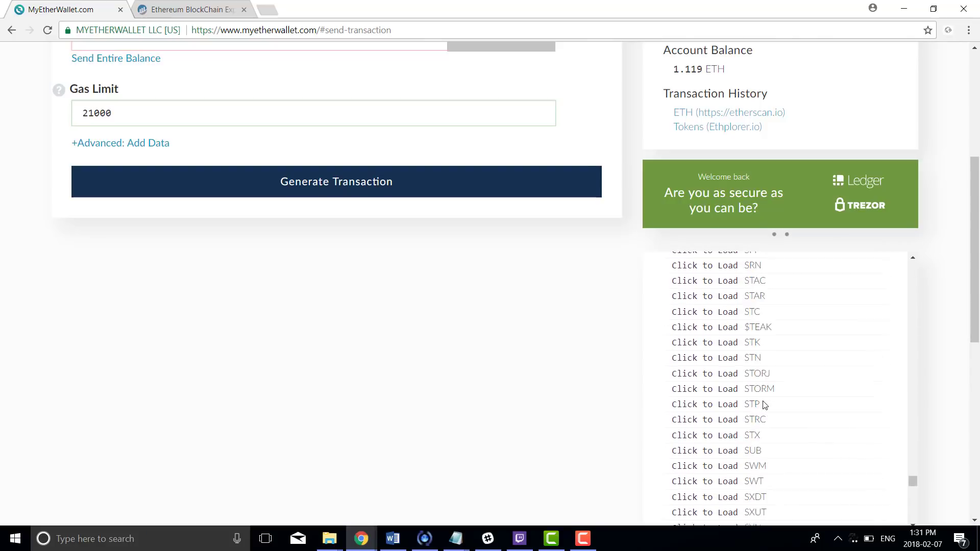
{"action": "scroll", "coordinate": [763, 403], "scroll_direction": "down", "scroll_amount": 5}
{"action": "scroll", "coordinate": [763, 404], "scroll_direction": "down", "scroll_amount": 3}
{"action": "scroll", "coordinate": [763, 403], "scroll_direction": "up", "scroll_amount": 5}
{"action": "scroll", "coordinate": [762, 405], "scroll_direction": "up", "scroll_amount": 5}
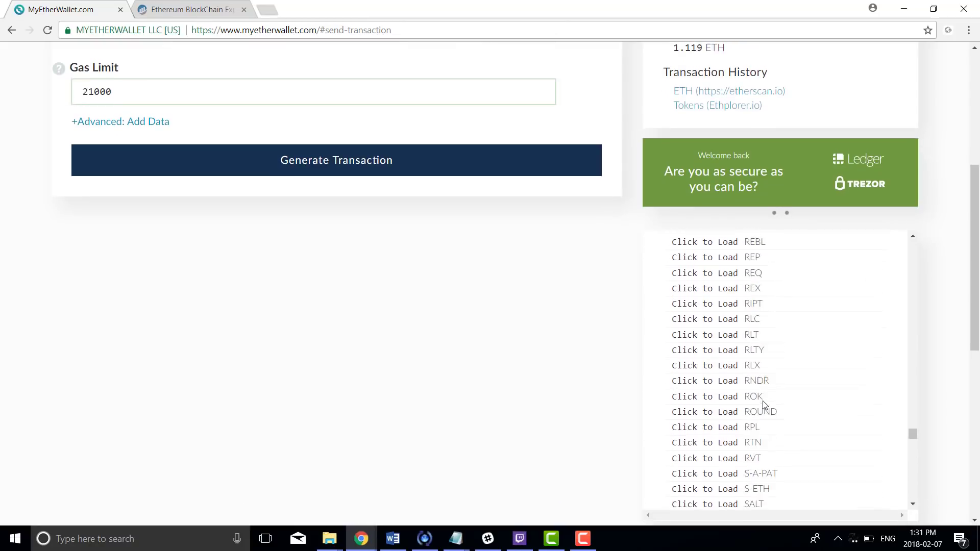
{"action": "scroll", "coordinate": [762, 405], "scroll_direction": "up", "scroll_amount": 5}
{"action": "scroll", "coordinate": [761, 405], "scroll_direction": "up", "scroll_amount": 5}
{"action": "scroll", "coordinate": [762, 405], "scroll_direction": "up", "scroll_amount": 5}
{"action": "scroll", "coordinate": [761, 405], "scroll_direction": "up", "scroll_amount": 5}
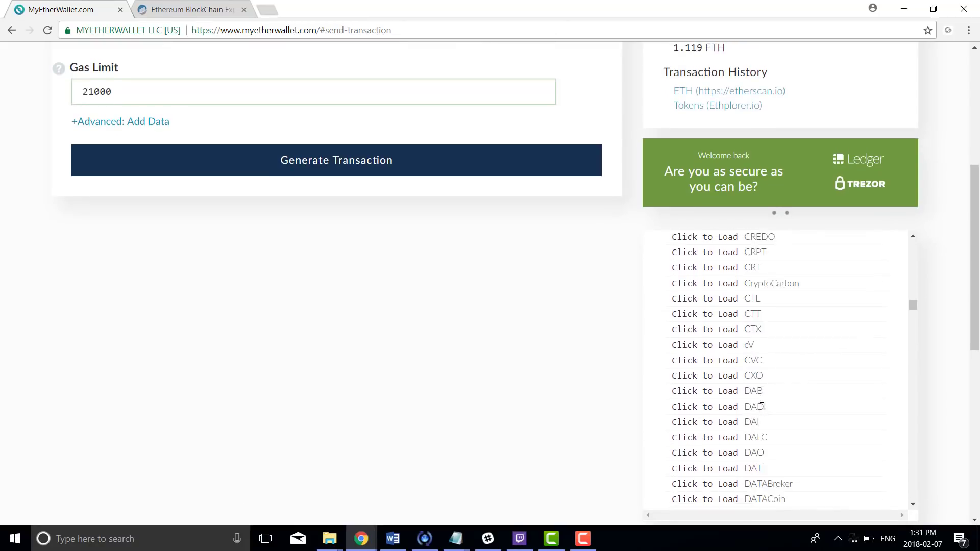
{"action": "scroll", "coordinate": [762, 406], "scroll_direction": "up", "scroll_amount": 5}
{"action": "scroll", "coordinate": [762, 406], "scroll_direction": "up", "scroll_amount": 5}
{"action": "scroll", "coordinate": [761, 406], "scroll_direction": "up", "scroll_amount": 5}
{"action": "scroll", "coordinate": [761, 407], "scroll_direction": "up", "scroll_amount": 5}
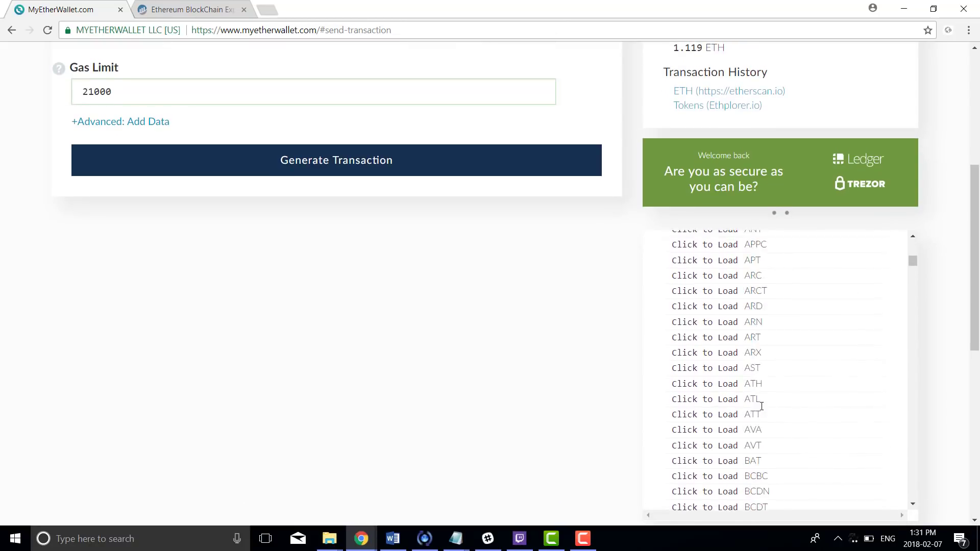
{"action": "scroll", "coordinate": [762, 408], "scroll_direction": "up", "scroll_amount": 5}
{"action": "scroll", "coordinate": [762, 411], "scroll_direction": "up", "scroll_amount": 3}
{"action": "scroll", "coordinate": [762, 410], "scroll_direction": "up", "scroll_amount": 2}
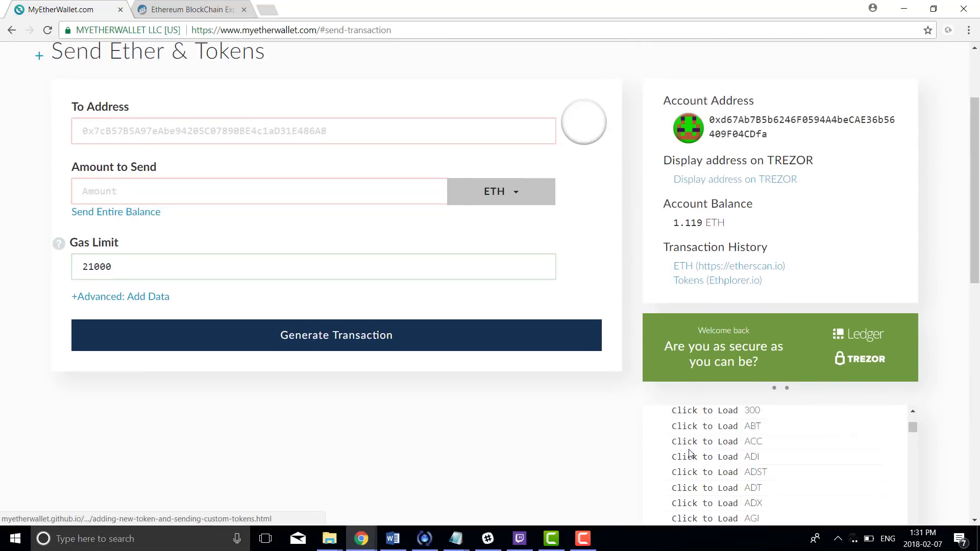
{"action": "scroll", "coordinate": [698, 470], "scroll_direction": "down", "scroll_amount": 1}
{"action": "scroll", "coordinate": [713, 414], "scroll_direction": "down", "scroll_amount": 1}
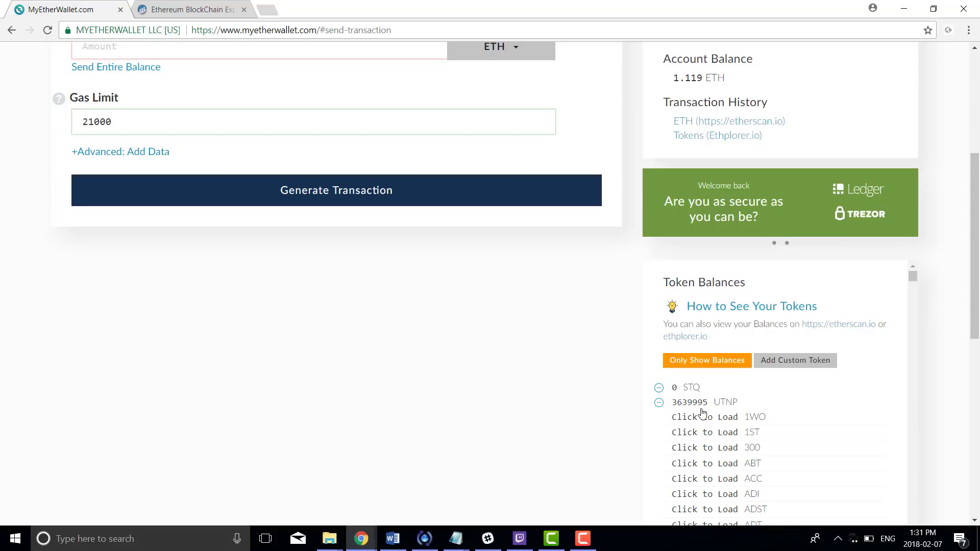
{"action": "left_click", "coordinate": [659, 403]}
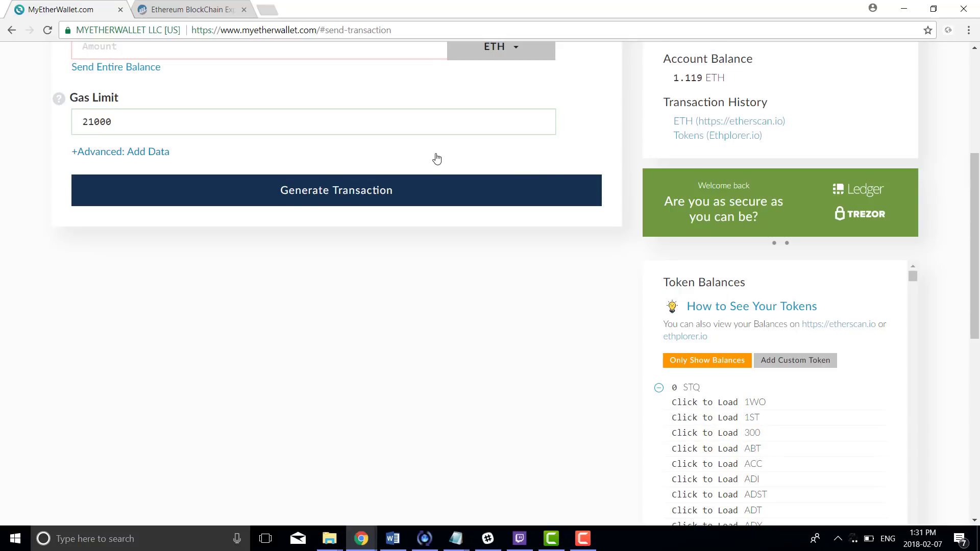
{"action": "scroll", "coordinate": [437, 158], "scroll_direction": "up", "scroll_amount": 3}
- On Etherscan, open the ERC20 token list and search for 'universa'
{"action": "left_click", "coordinate": [211, 10]}
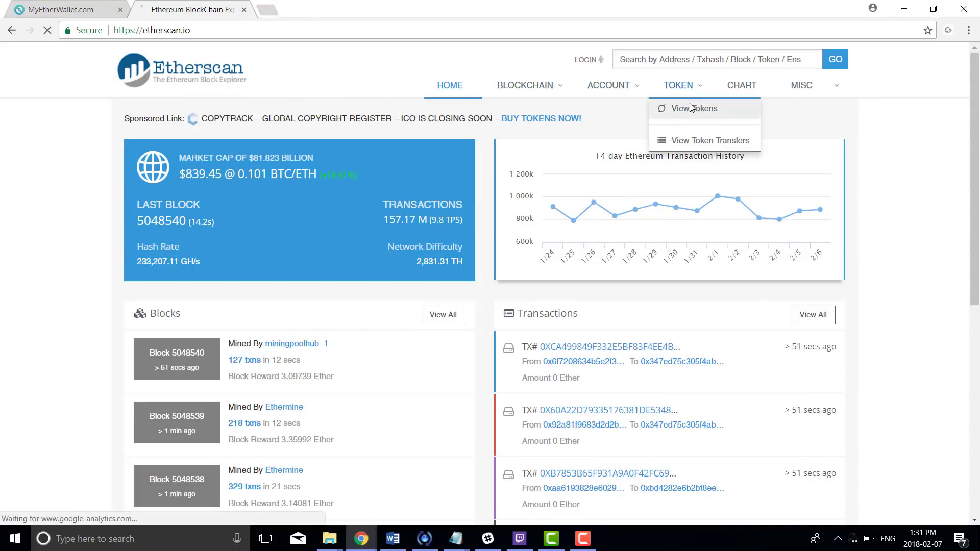
{"action": "left_click", "coordinate": [684, 106]}
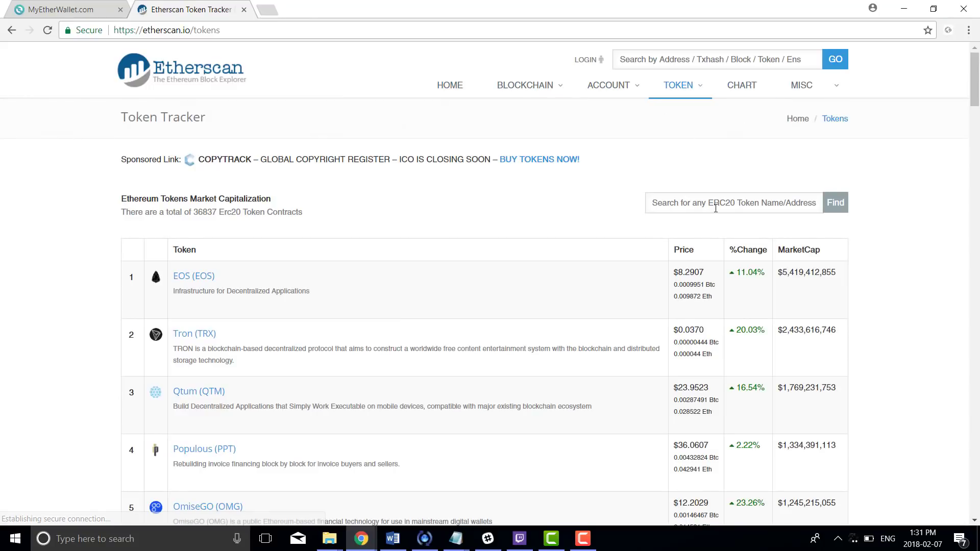
{"action": "left_click", "coordinate": [751, 212]}
{"action": "type", "text": "universa"}
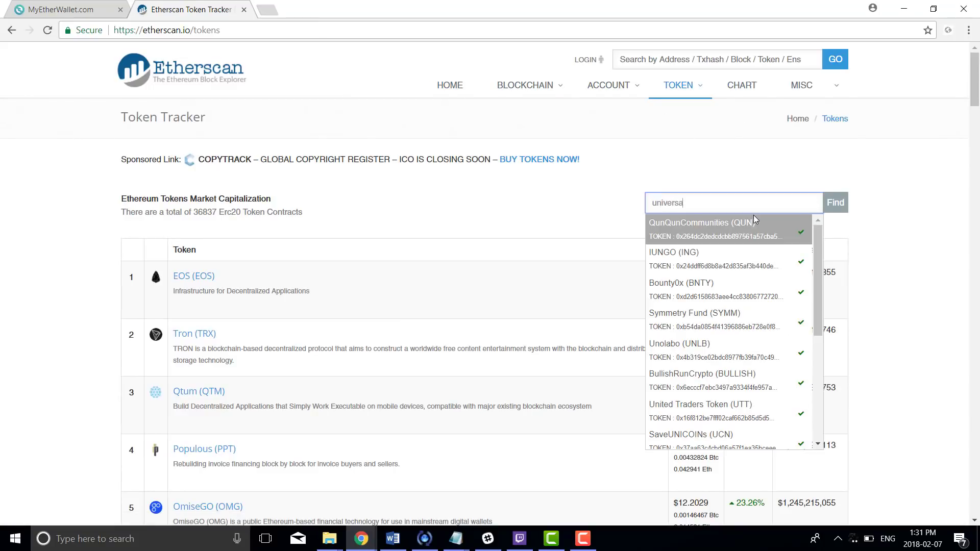
{"action": "scroll", "coordinate": [753, 220], "scroll_direction": "down", "scroll_amount": 2}
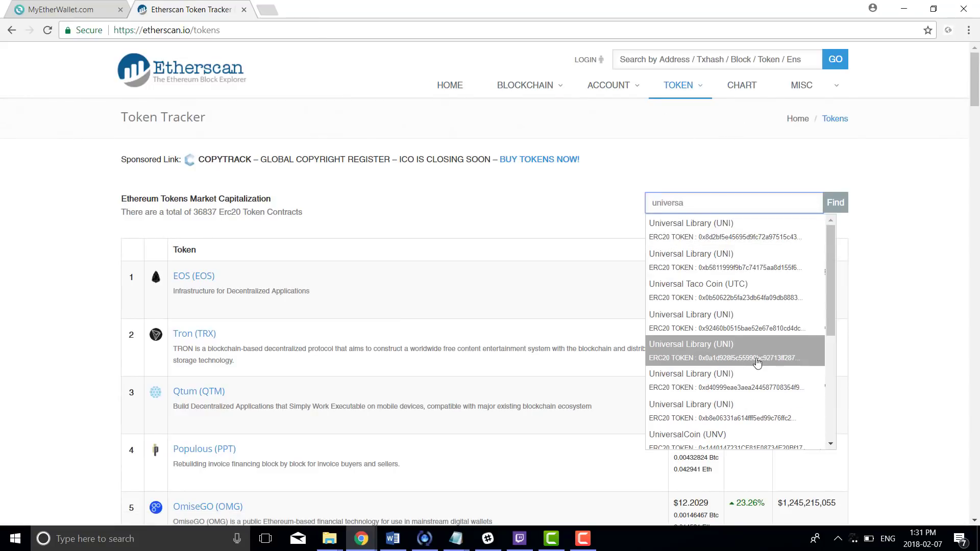
{"action": "scroll", "coordinate": [757, 363], "scroll_direction": "down", "scroll_amount": 1}
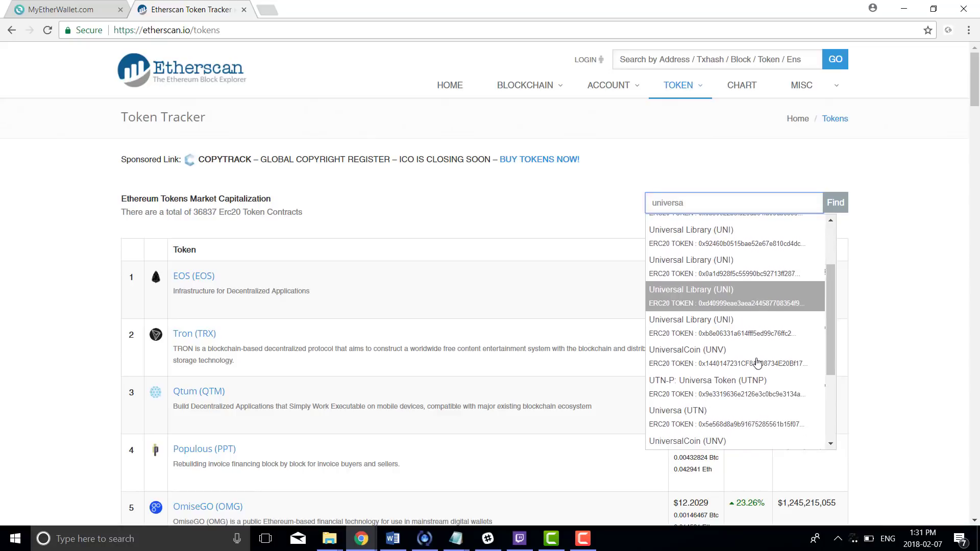
- Copy the UTN-P: Universa Token contract address and return to MyEtherWallet
{"action": "left_click", "coordinate": [744, 398]}
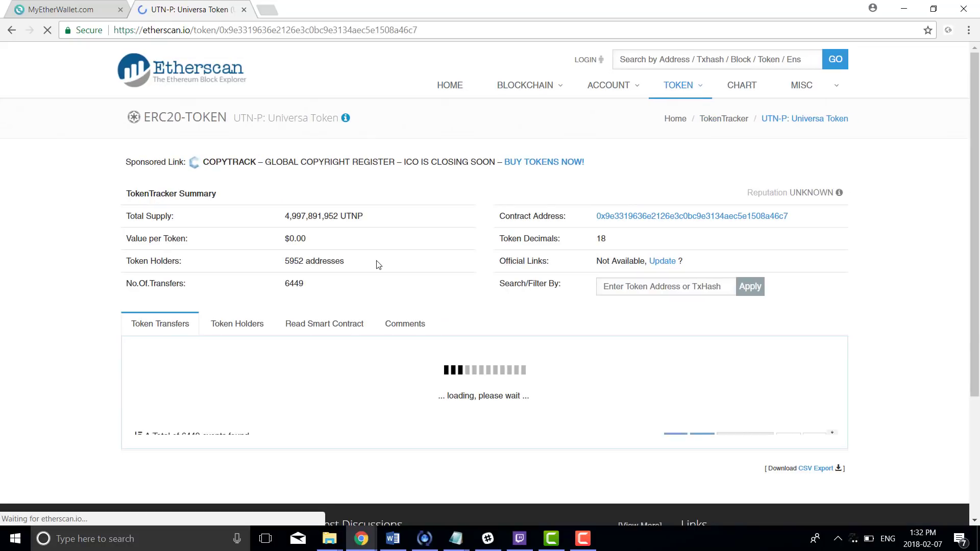
{"action": "left_click_drag", "start_coordinate": [814, 217], "coordinate": [594, 217]}
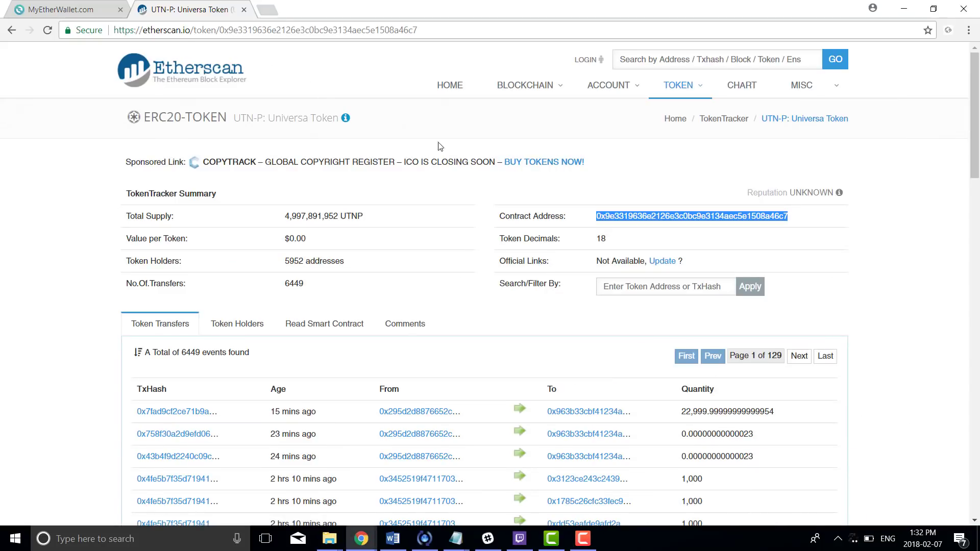
{"action": "left_click", "coordinate": [72, 11]}
{"action": "scroll", "coordinate": [728, 420], "scroll_direction": "down", "scroll_amount": 2}
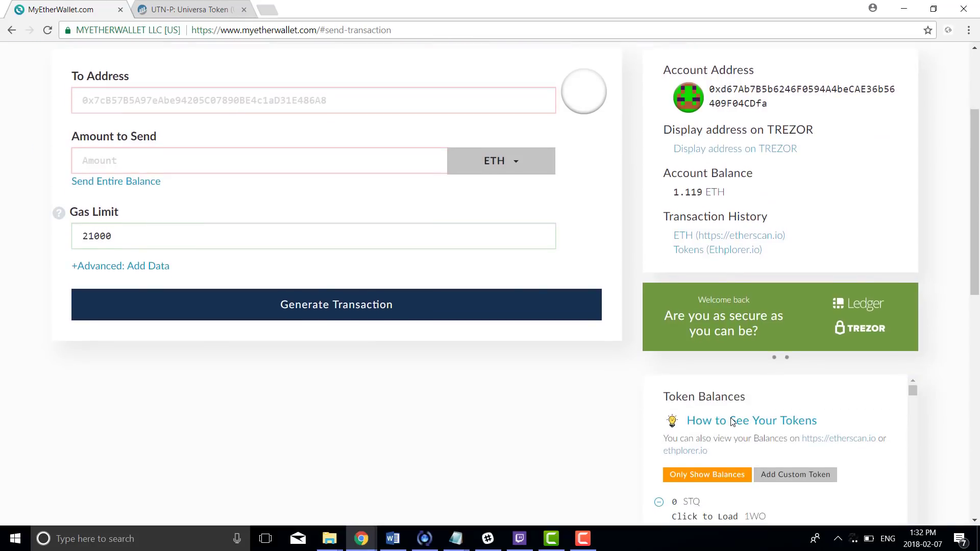
{"action": "scroll", "coordinate": [782, 426], "scroll_direction": "down", "scroll_amount": 1}
- Paste the Universa contract address into a new custom token, verify details, enter 18 decimals and UTNP
{"action": "left_click", "coordinate": [784, 413]}
{"action": "scroll", "coordinate": [787, 411], "scroll_direction": "down", "scroll_amount": 2}
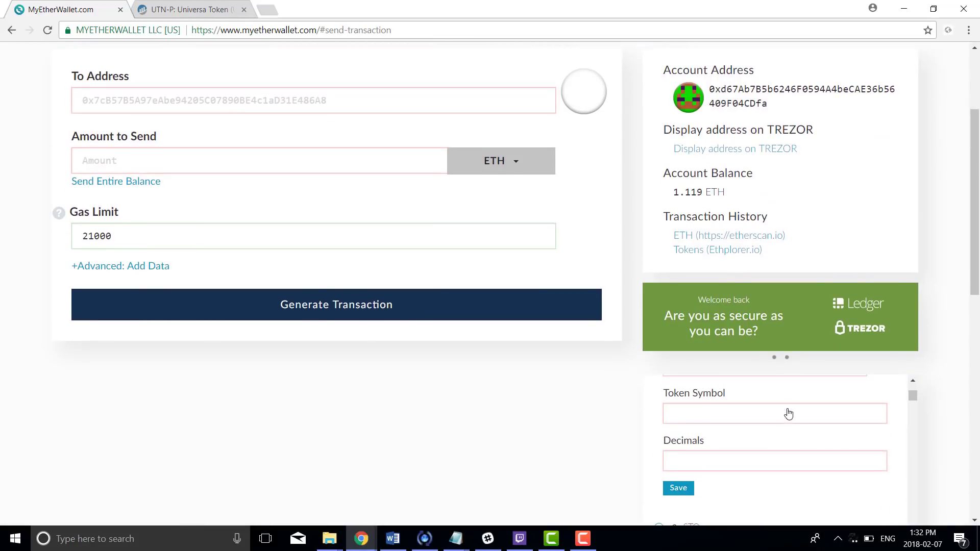
{"action": "scroll", "coordinate": [789, 444], "scroll_direction": "up", "scroll_amount": 2}
{"action": "scroll", "coordinate": [555, 450], "scroll_direction": "down", "scroll_amount": 1}
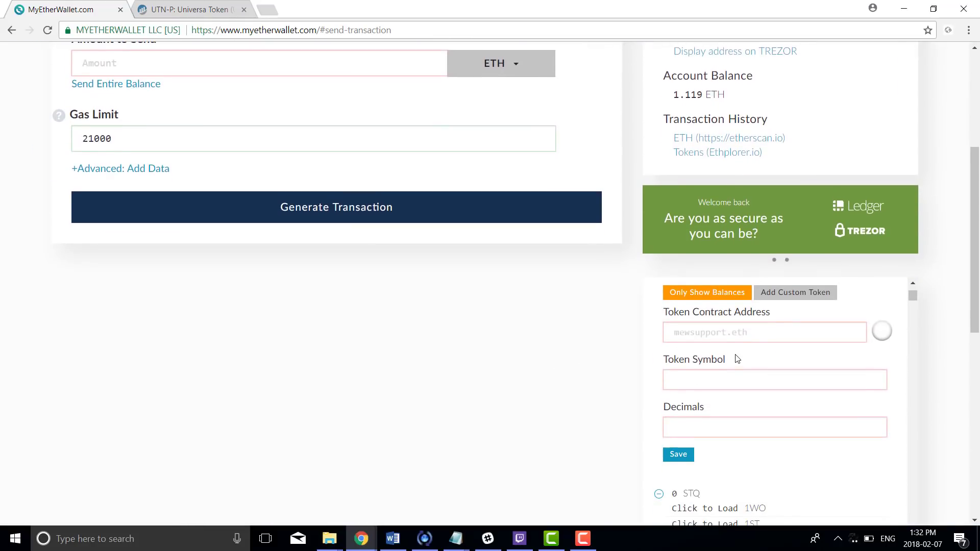
{"action": "key", "text": "ctrl+v"}
{"action": "left_click", "coordinate": [184, 9]}
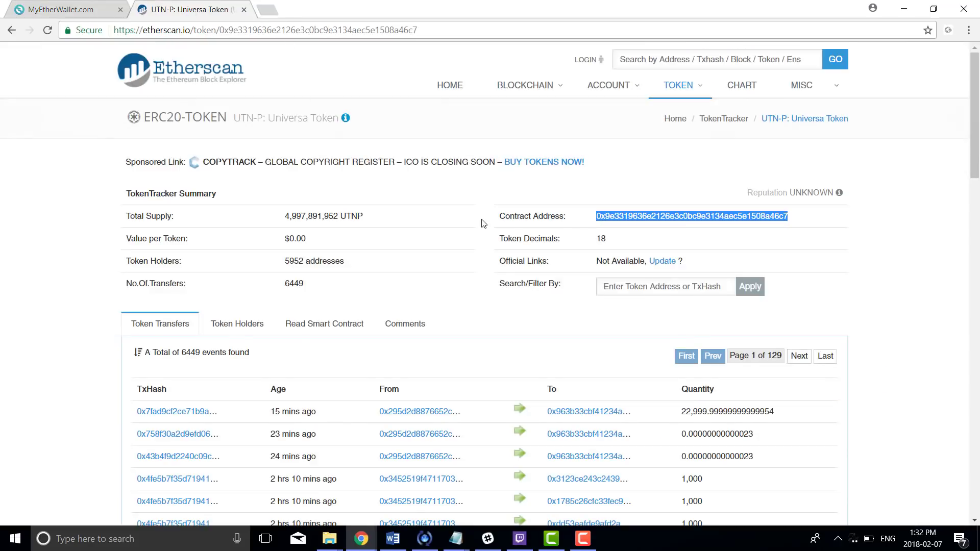
{"action": "left_click", "coordinate": [606, 238]}
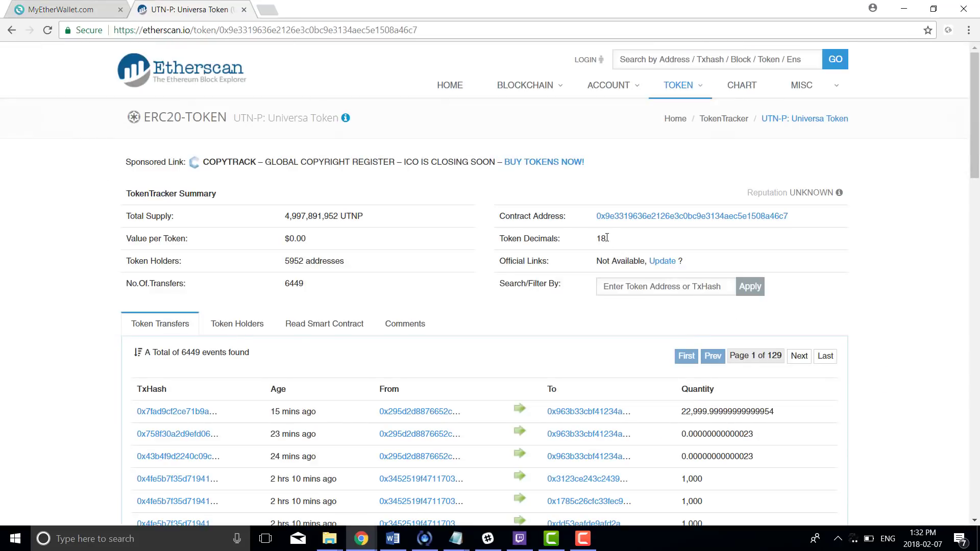
{"action": "left_click", "coordinate": [96, 6]}
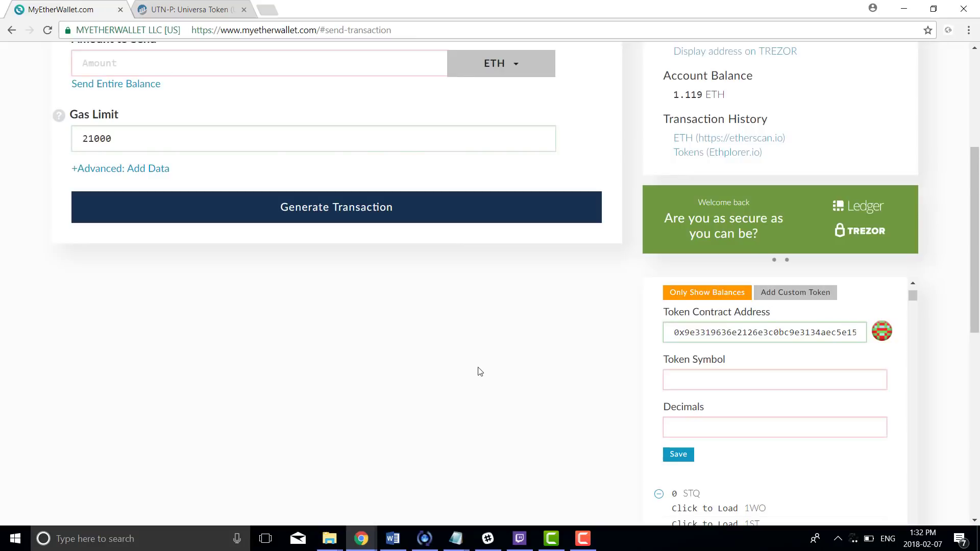
{"action": "left_click", "coordinate": [728, 426]}
{"action": "type", "text": "18"}
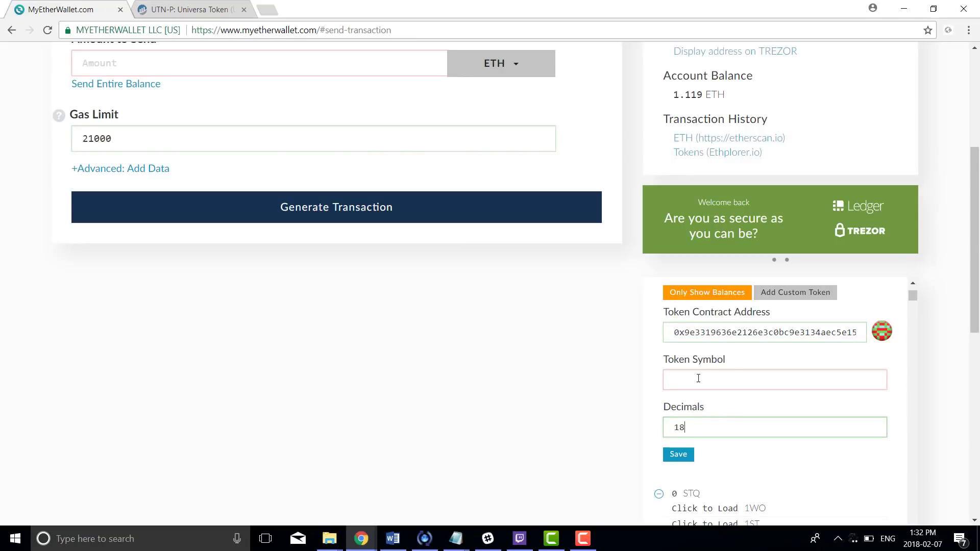
{"action": "left_click", "coordinate": [695, 378]}
{"action": "type", "text": "UT"}
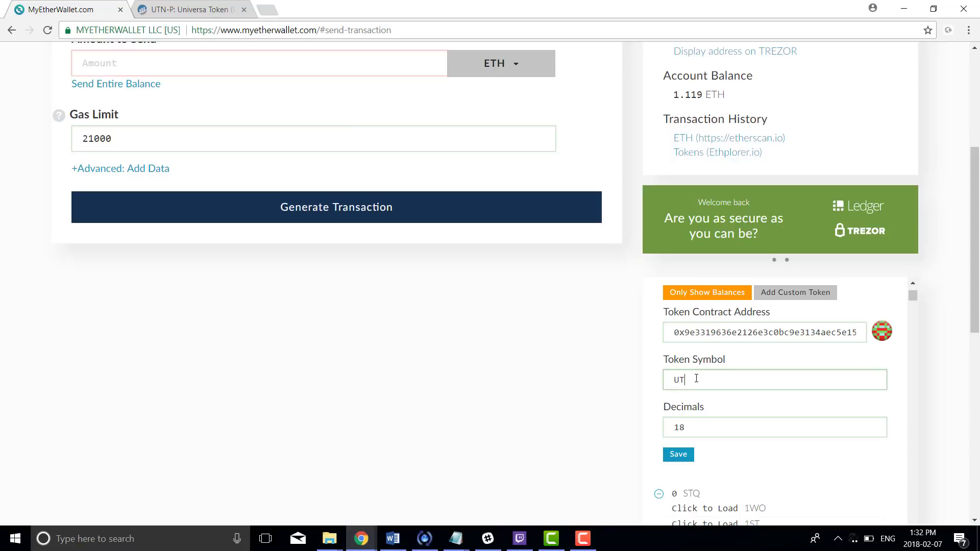
{"action": "type", "text": "NP"}
- Save the UTNP token, pick UTNP as currency, and enter the entire 3639995 balance
{"action": "left_click", "coordinate": [678, 454]}
{"action": "scroll", "coordinate": [654, 308], "scroll_direction": "up", "scroll_amount": 2}
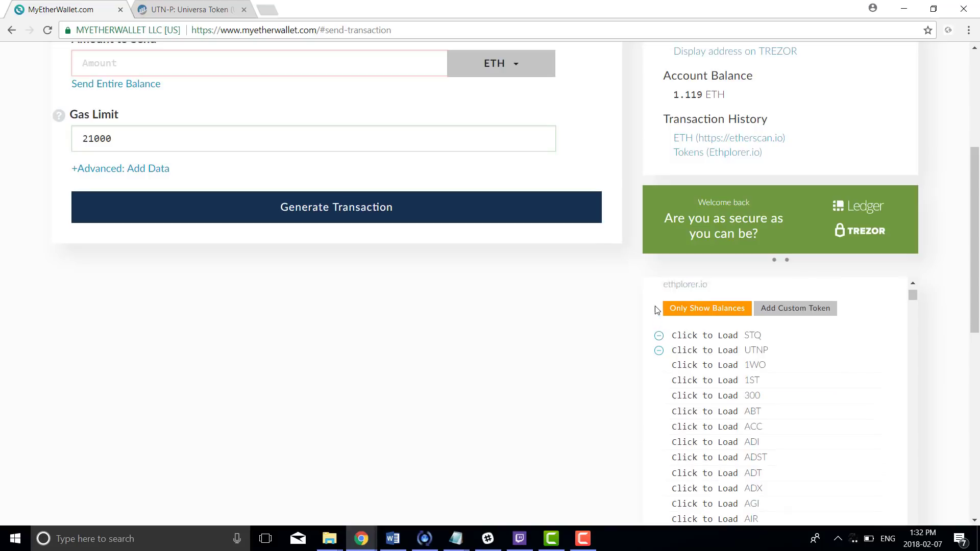
{"action": "scroll", "coordinate": [654, 308], "scroll_direction": "up", "scroll_amount": 3}
{"action": "left_click", "coordinate": [483, 313]}
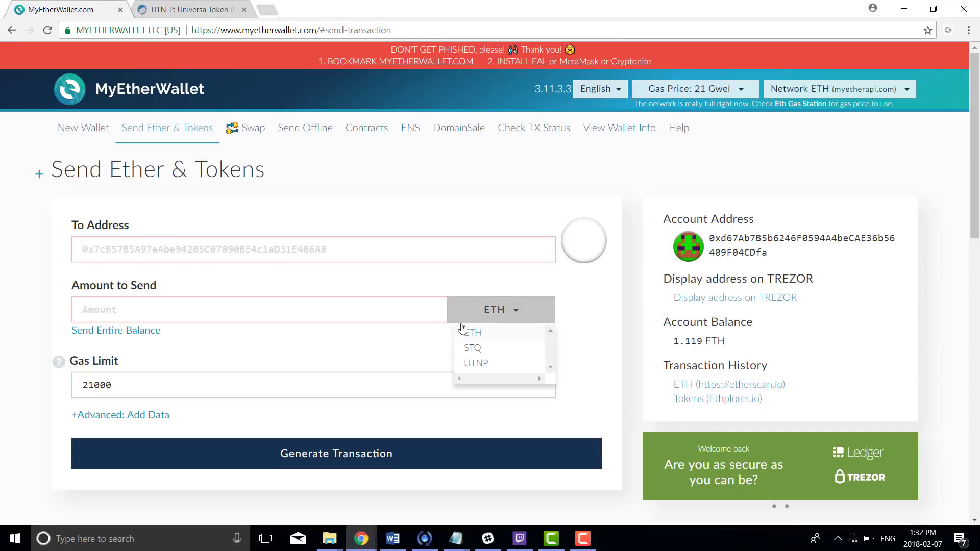
{"action": "left_click", "coordinate": [492, 366]}
{"action": "scroll", "coordinate": [574, 427], "scroll_direction": "down", "scroll_amount": 2}
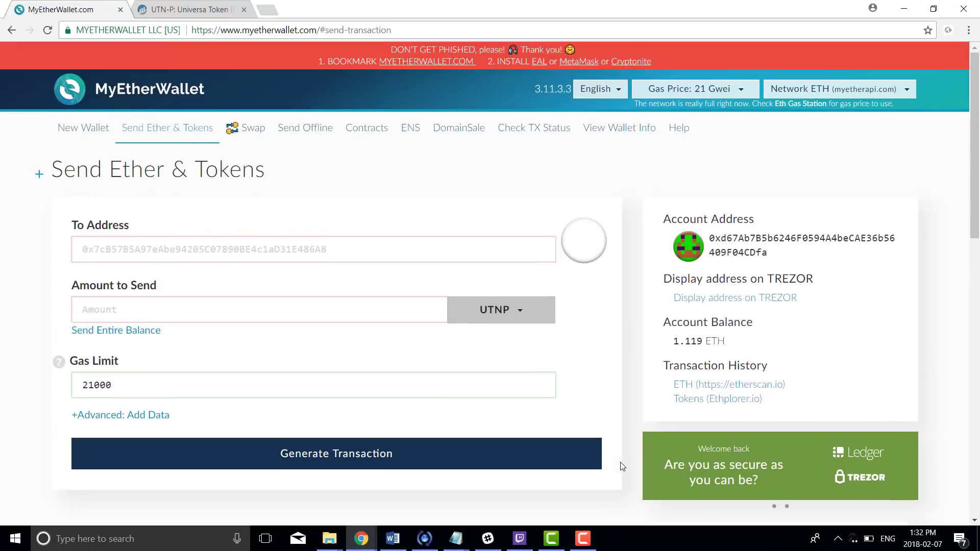
{"action": "scroll", "coordinate": [623, 466], "scroll_direction": "up", "scroll_amount": 2}
{"action": "left_click", "coordinate": [314, 304]}
{"action": "left_click", "coordinate": [135, 332]}
{"action": "left_click", "coordinate": [167, 248]}
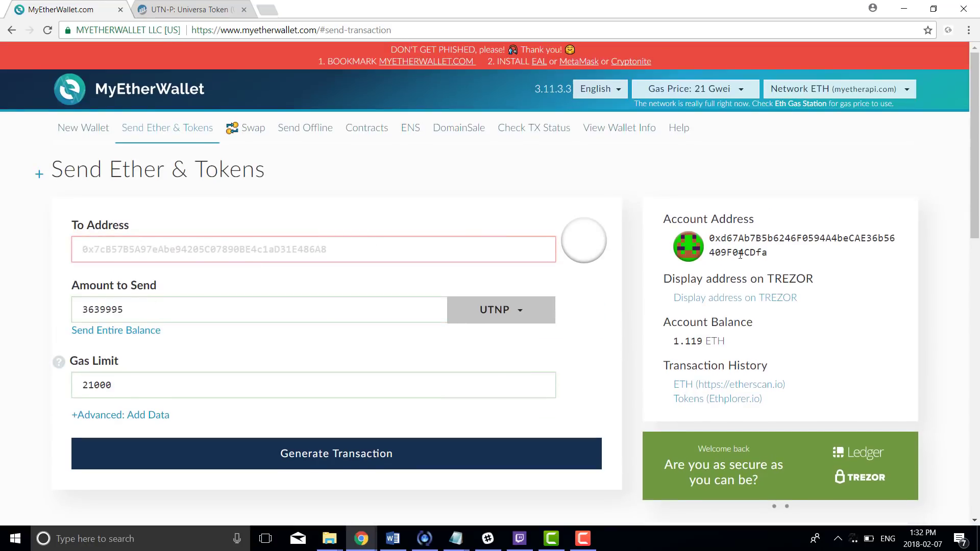